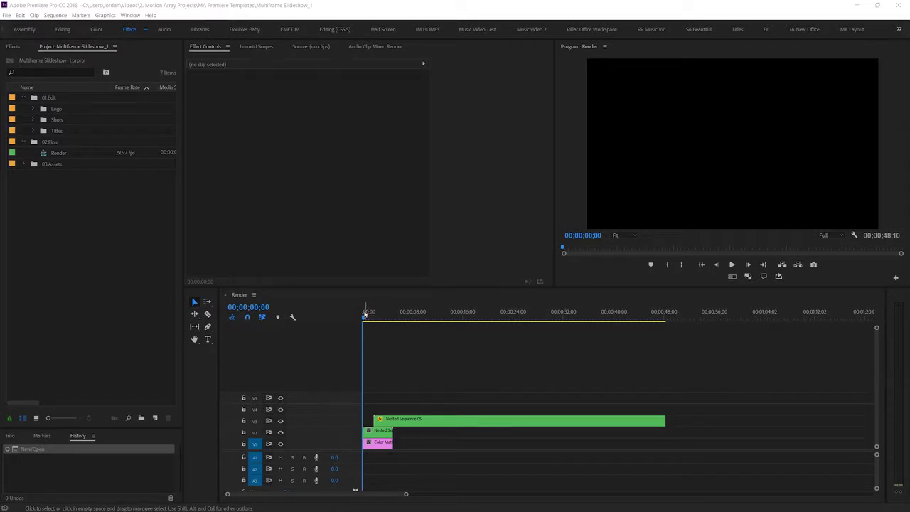
# Scrub the Render sequence forward, then back to the opening MULTIFRAME SLIDESHOW title
pyautogui.moveTo(365, 320)
pyautogui.mouseDown()
pyautogui.moveTo(407, 327)
pyautogui.moveTo(372, 327)
pyautogui.moveTo(398, 321)
pyautogui.mouseUp()
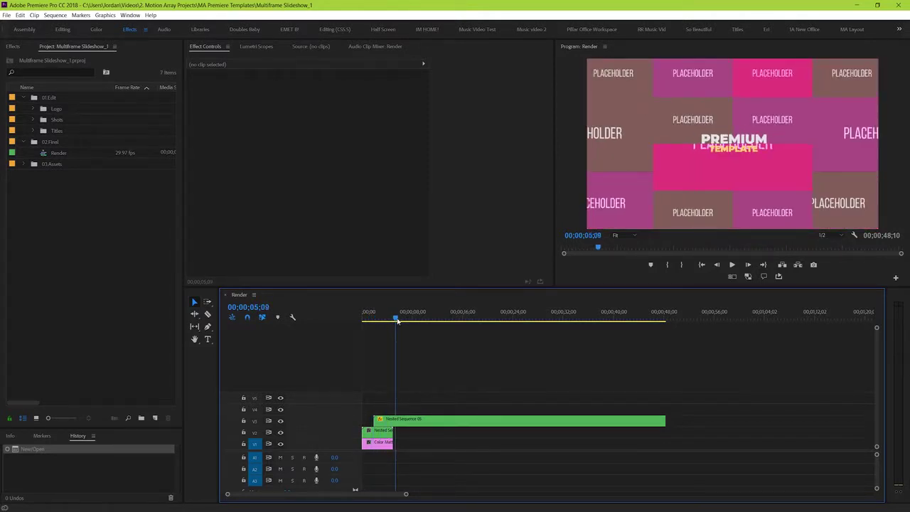
pyautogui.moveTo(397, 321); pyautogui.dragTo(366, 322)
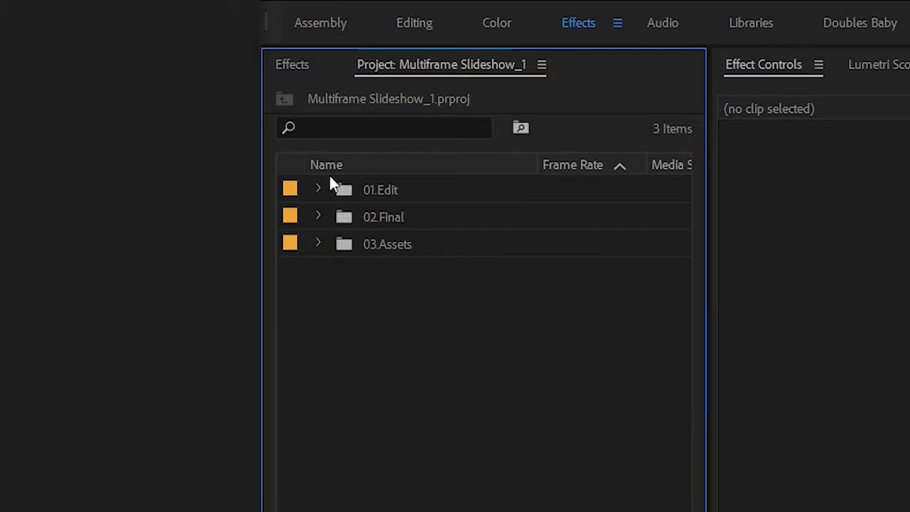
# Expand 01.Edit and its Titles subfolder to list Title 01–24
pyautogui.click(319, 190)
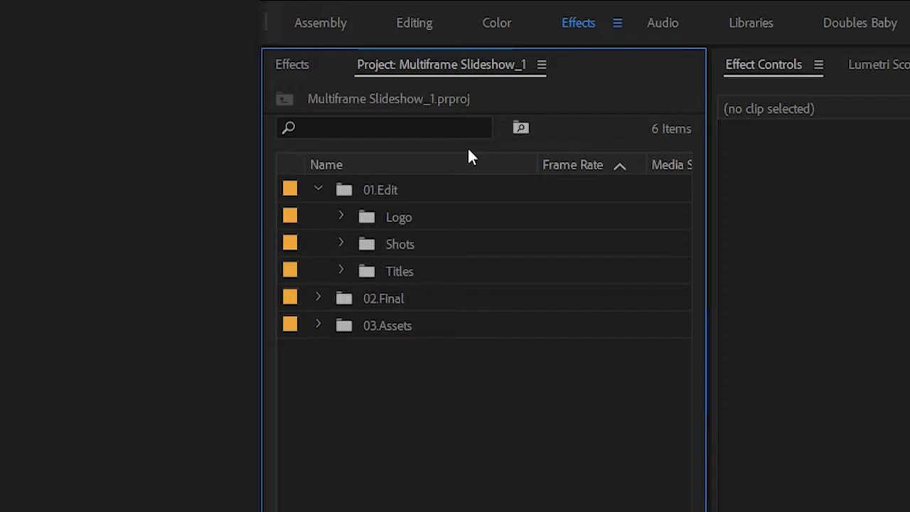
pyautogui.click(341, 271)
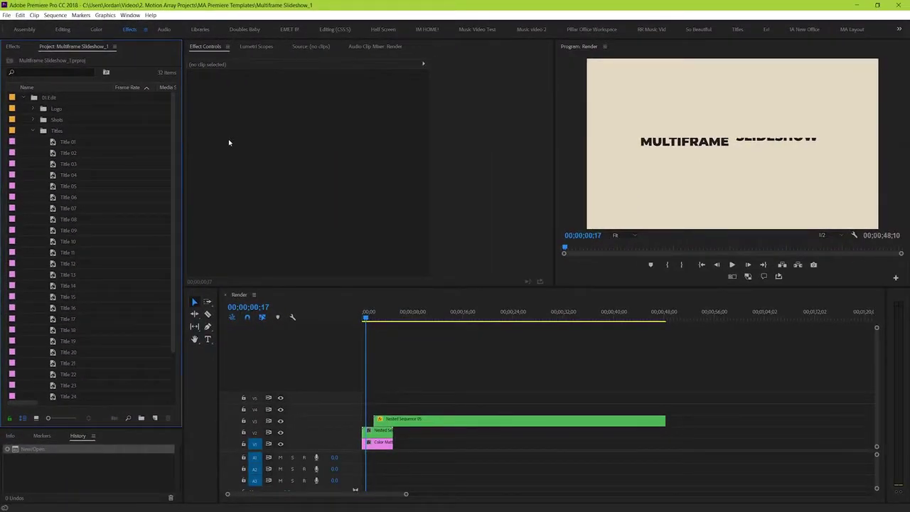
# Put the playhead at 00;00;00;23, where the MULTIFRAME SLIDESHOW title is complete
pyautogui.click(363, 321)
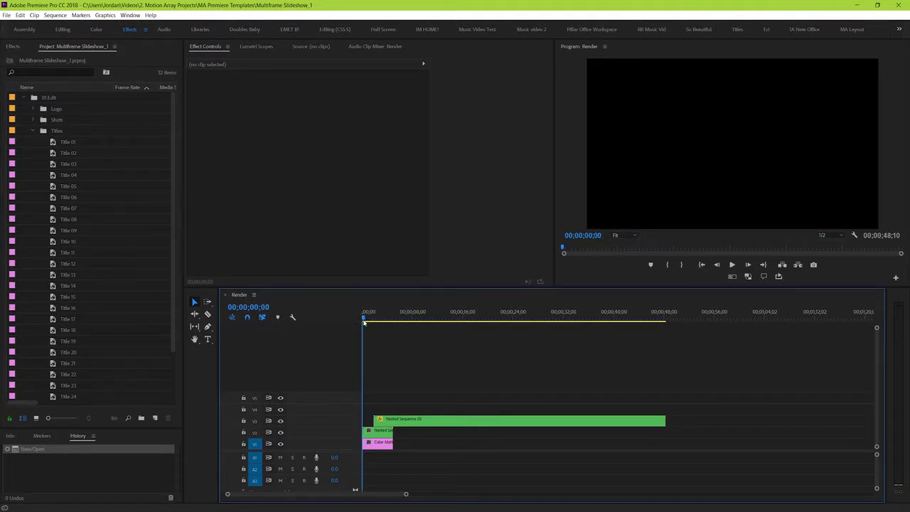
pyautogui.moveTo(363, 322); pyautogui.dragTo(368, 320)
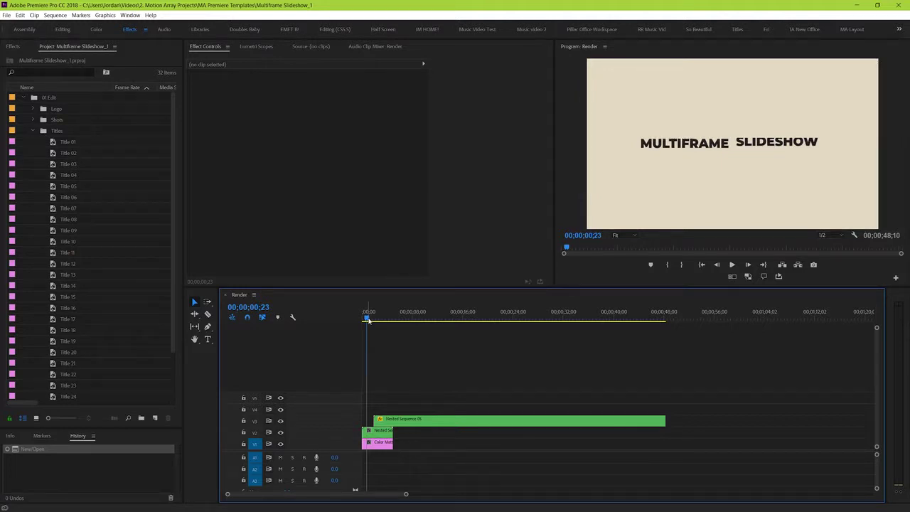
# Change Title 01's text from MULTIFRAME to 'Motion', with the background video hidden
pyautogui.doubleClick(64, 143)
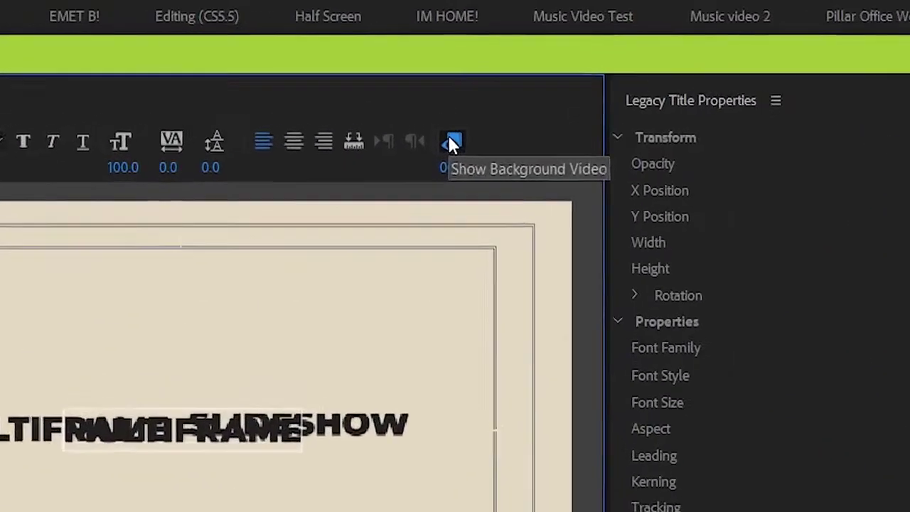
pyautogui.click(451, 142)
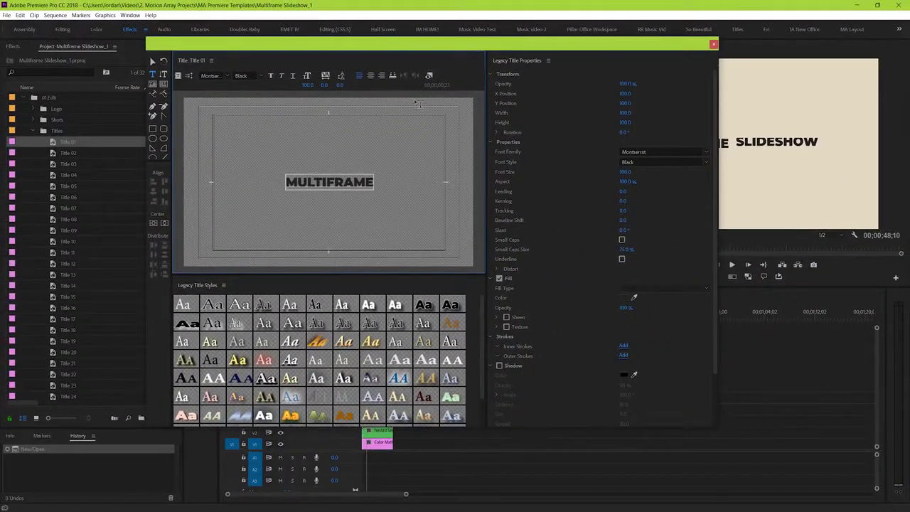
pyautogui.doubleClick(322, 182)
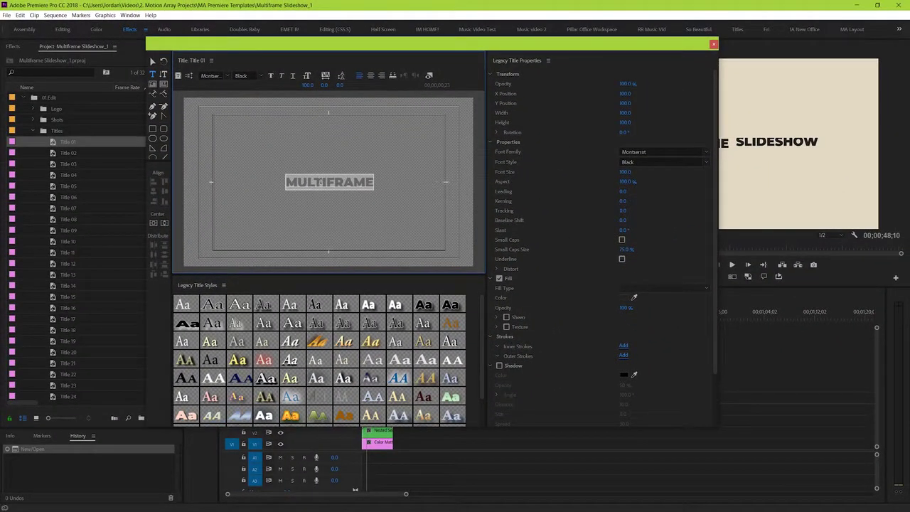
pyautogui.write('Motion')
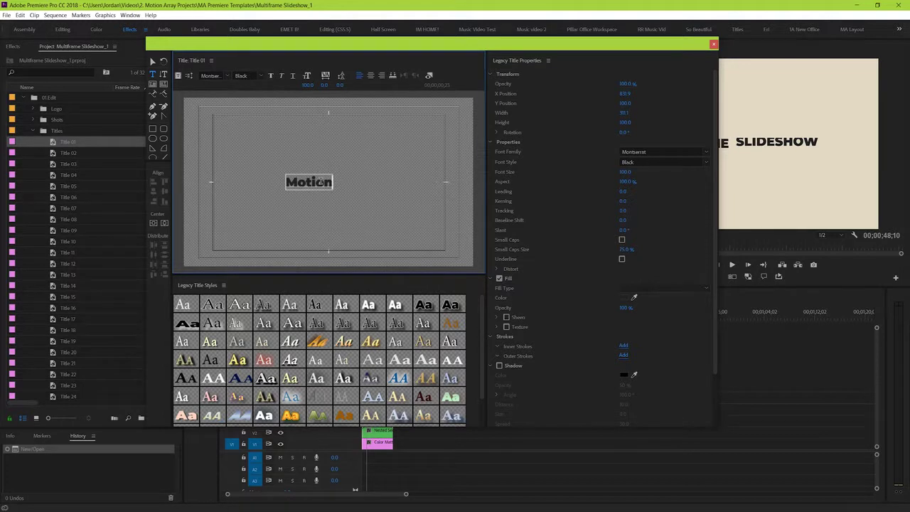
pyautogui.click(713, 44)
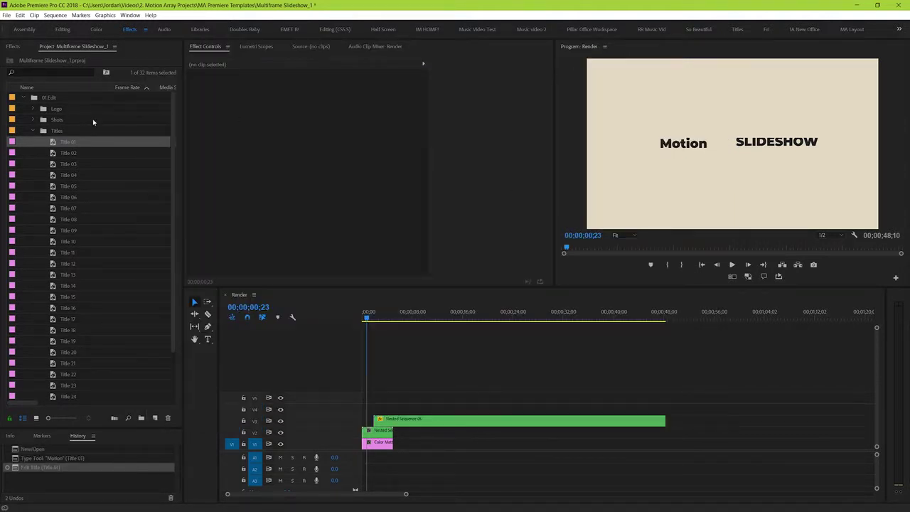
# Replace Title 02's SLIDESHOW text with 'Array'
pyautogui.doubleClick(73, 153)
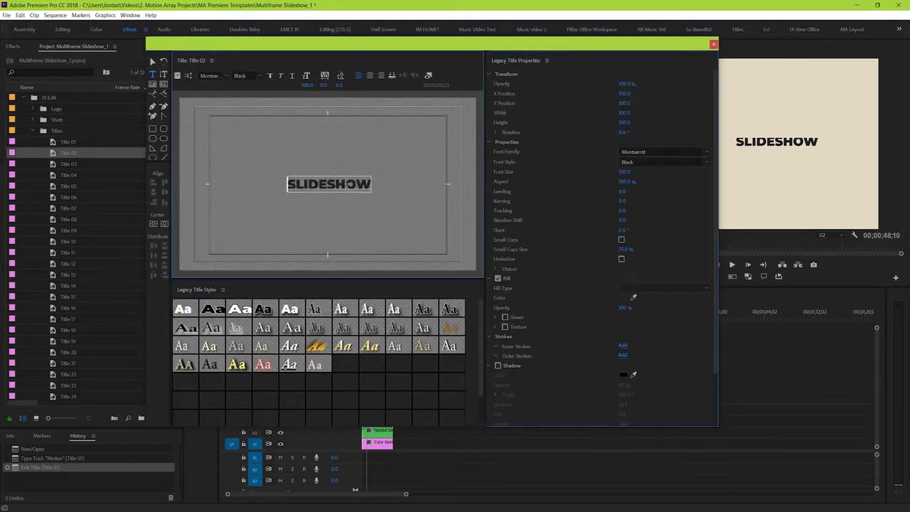
pyautogui.hotkey('ctrl', 'a')
pyautogui.write('Array')
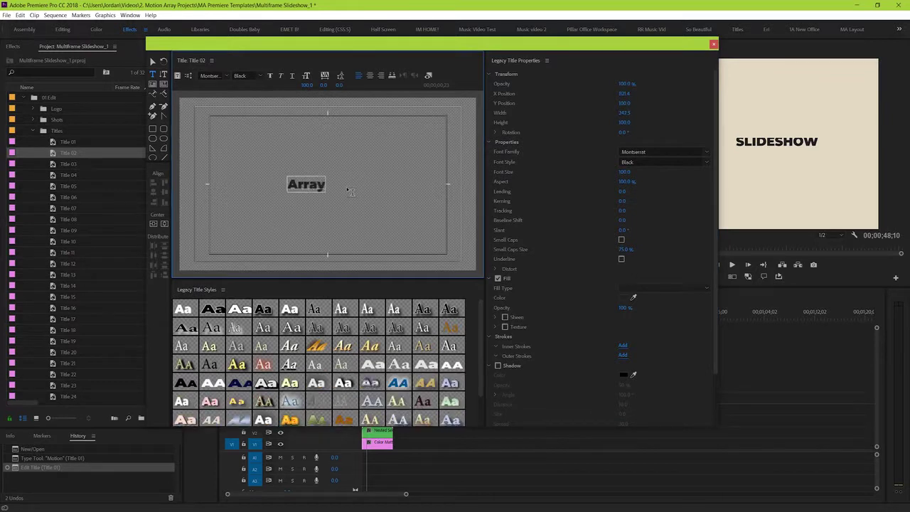
pyautogui.click(713, 44)
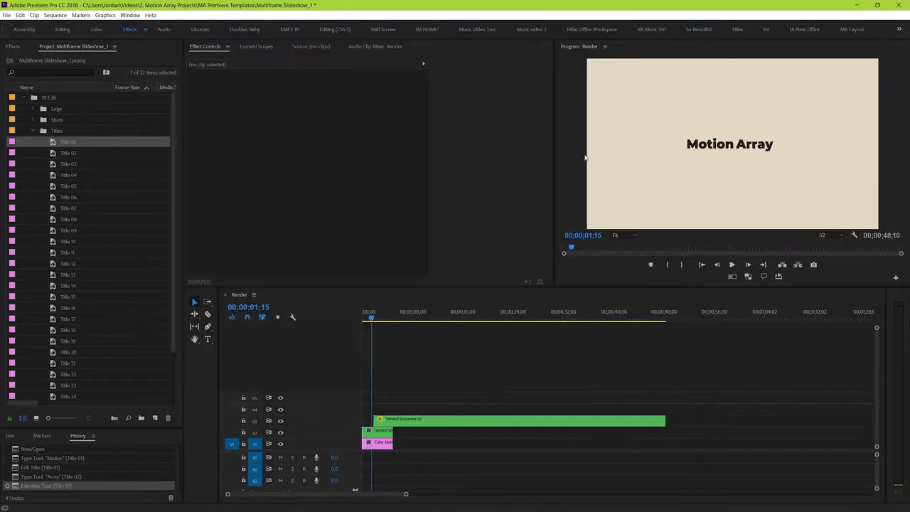
# Play the Motion Array opening, then collapse Titles and expand Shots to list Nested Shots
pyautogui.click(369, 318)
pyautogui.press('space')
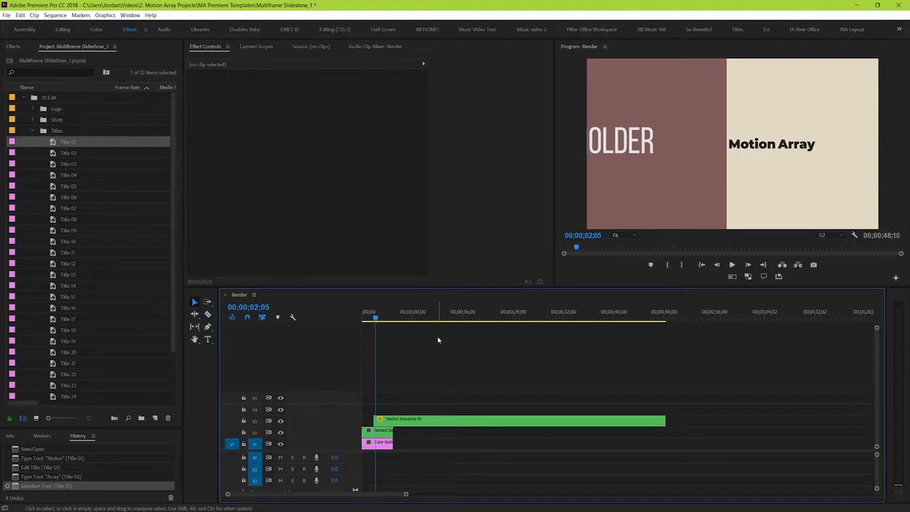
pyautogui.click(34, 132)
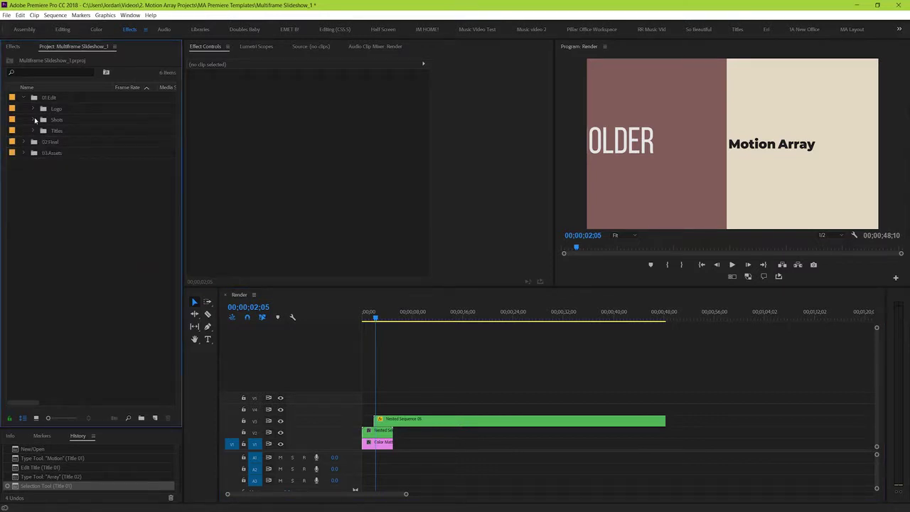
pyautogui.click(34, 119)
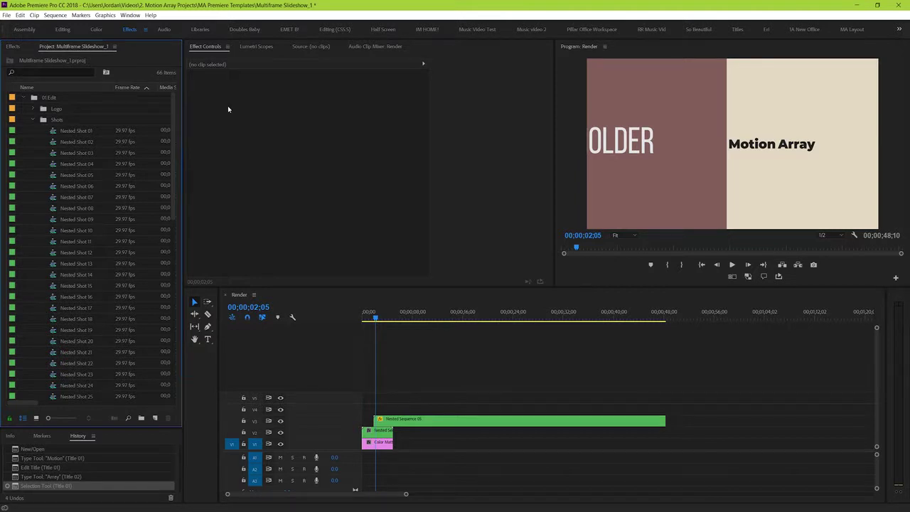
# Open Nested Shot 01, delete and restore its PLACEHOLDER clip, and collapse Shots
pyautogui.doubleClick(69, 132)
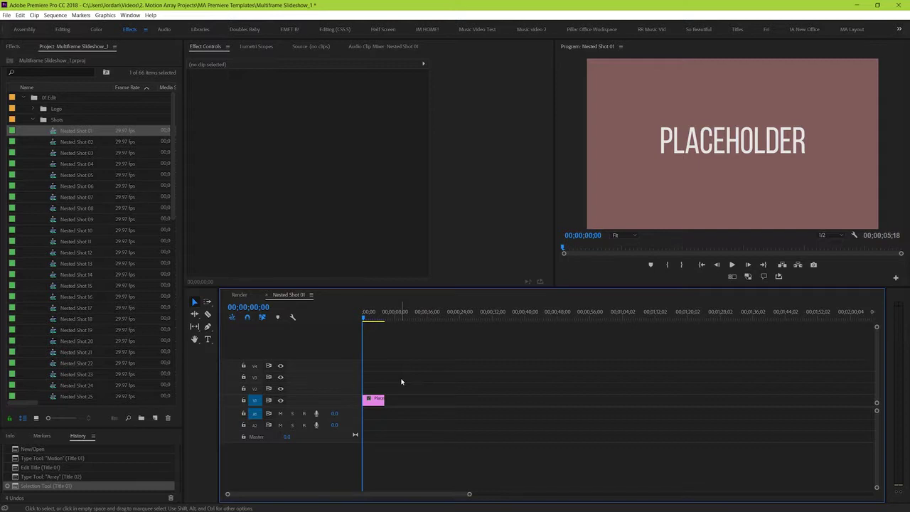
pyautogui.click(372, 402)
pyautogui.press('Delete')
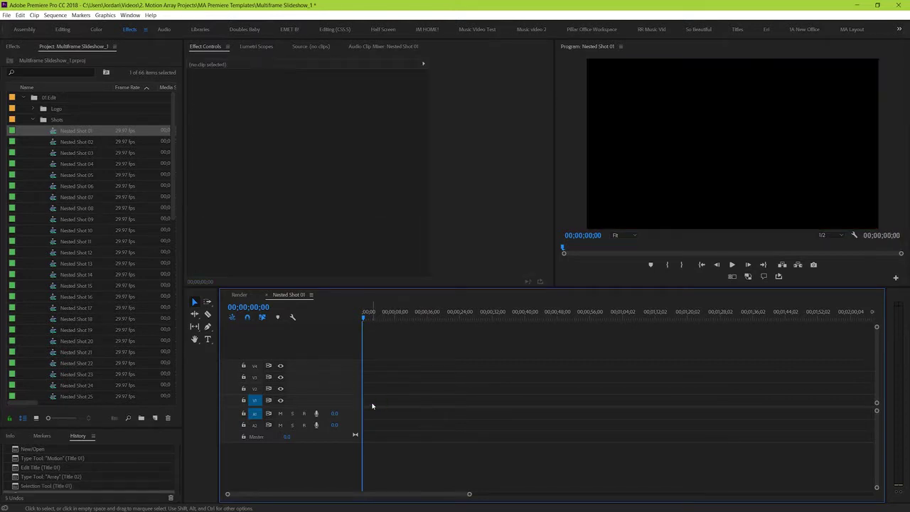
pyautogui.hotkey('ctrl', 'z')
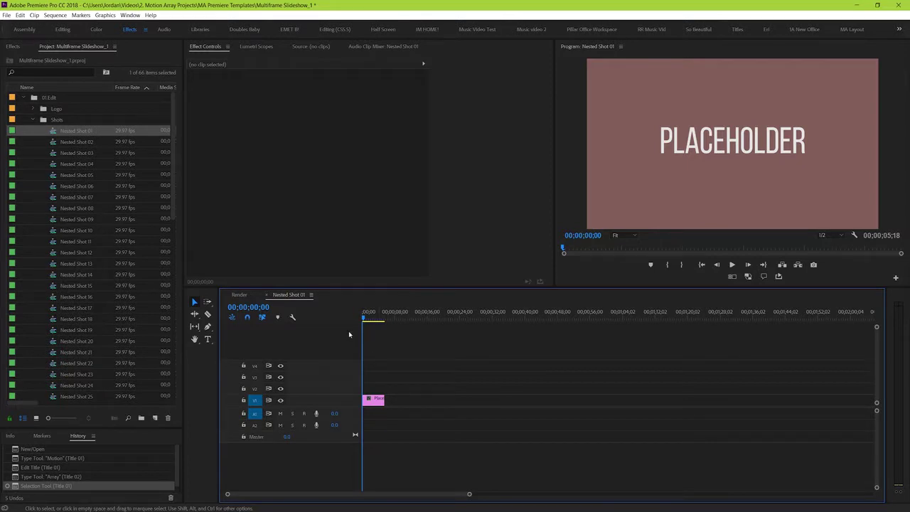
pyautogui.click(33, 120)
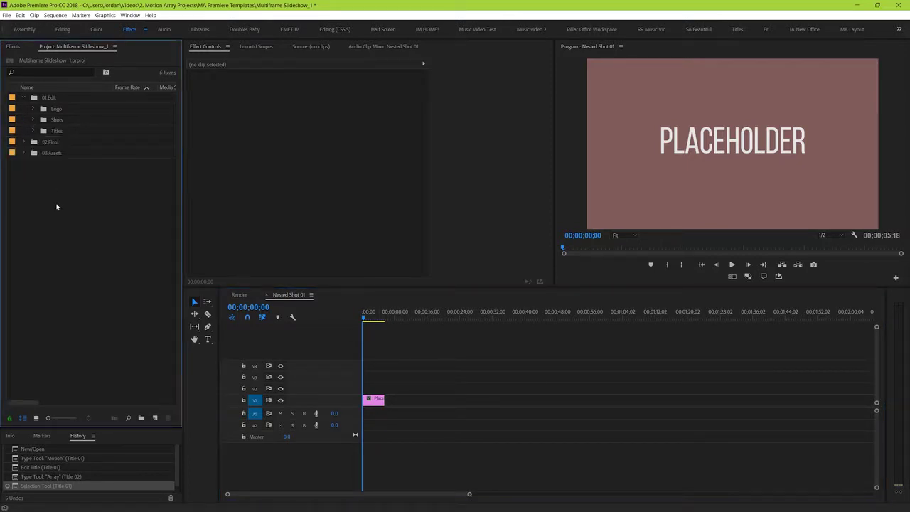
# Drag the Elements photo folder from MA Premiere Templates into the Project panel
pyautogui.doubleClick(82, 285)
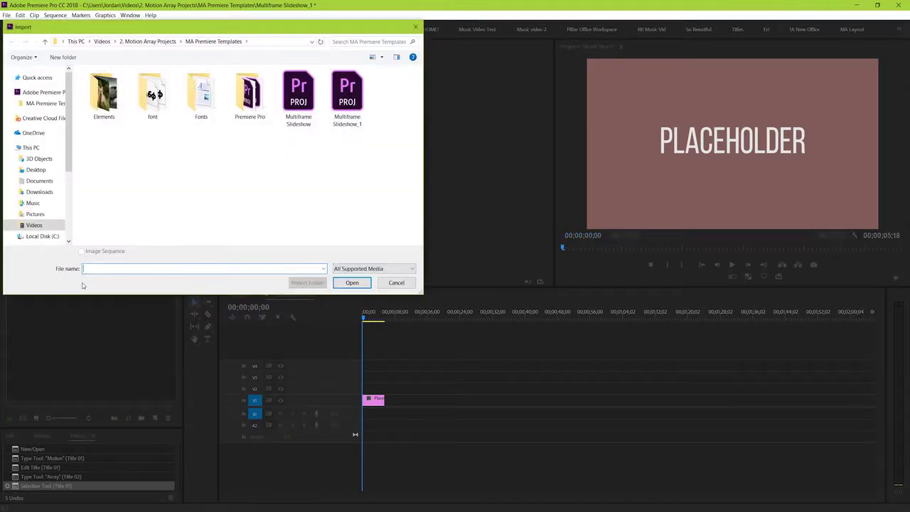
pyautogui.click(396, 282)
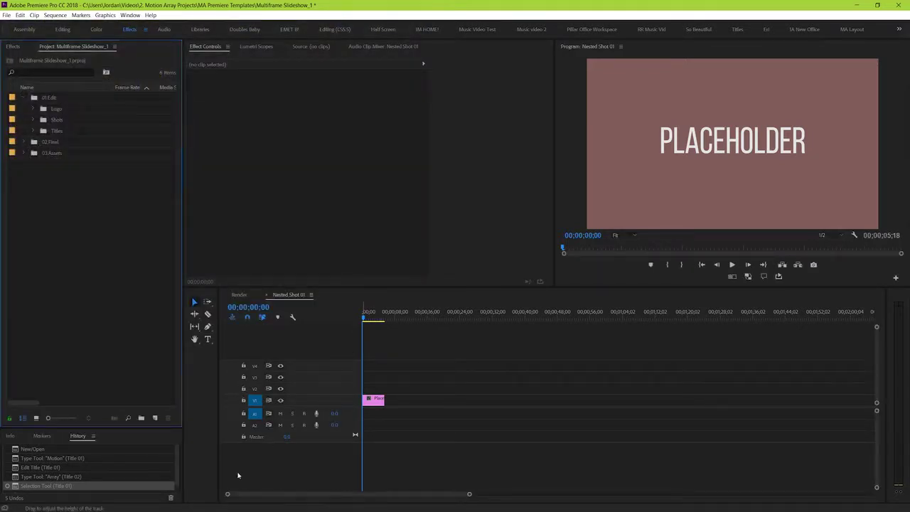
pyautogui.click(186, 496)
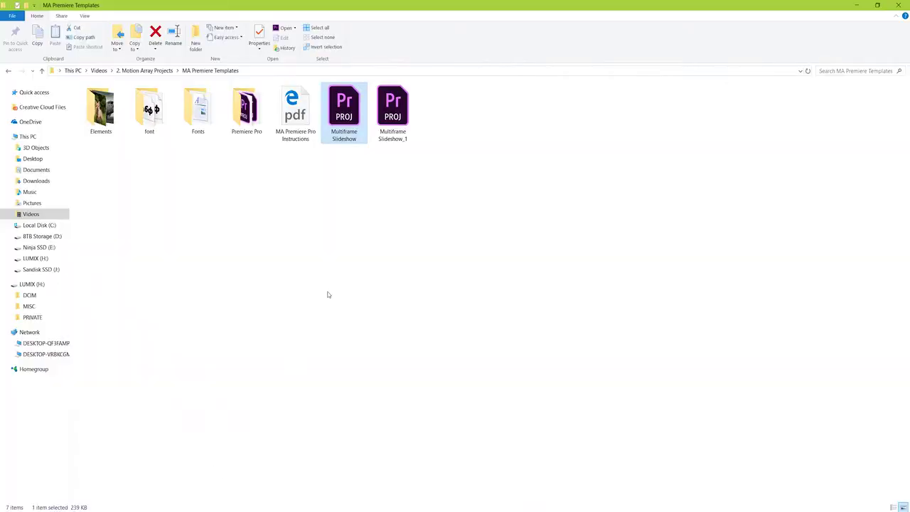
pyautogui.moveTo(511, 4); pyautogui.dragTo(580, 35)
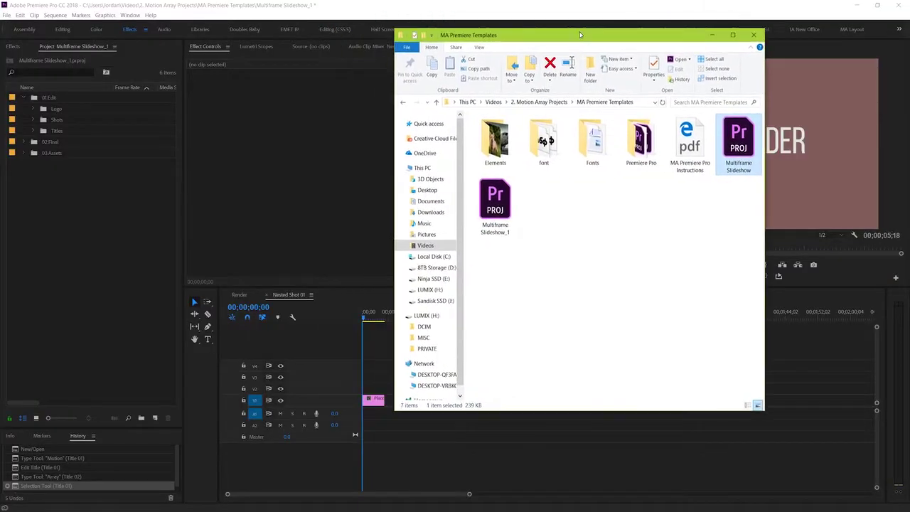
pyautogui.click(502, 145)
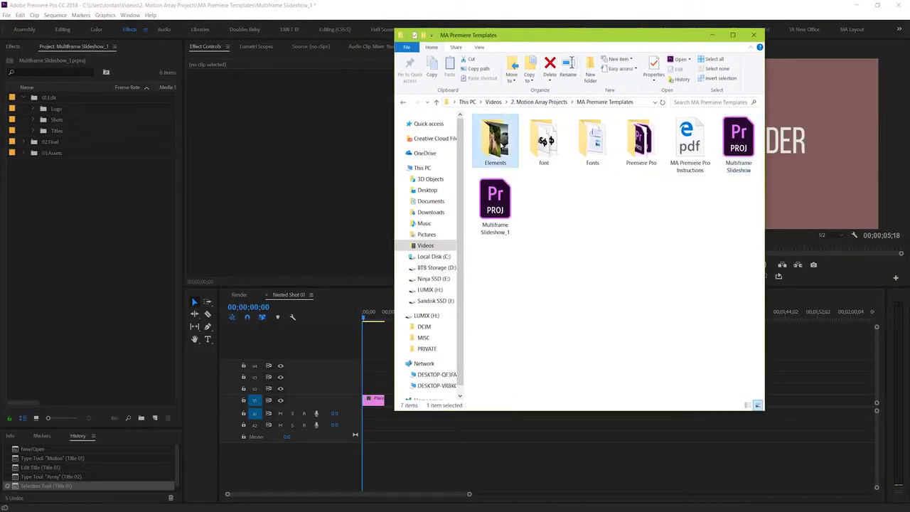
pyautogui.doubleClick(503, 145)
pyautogui.click(436, 103)
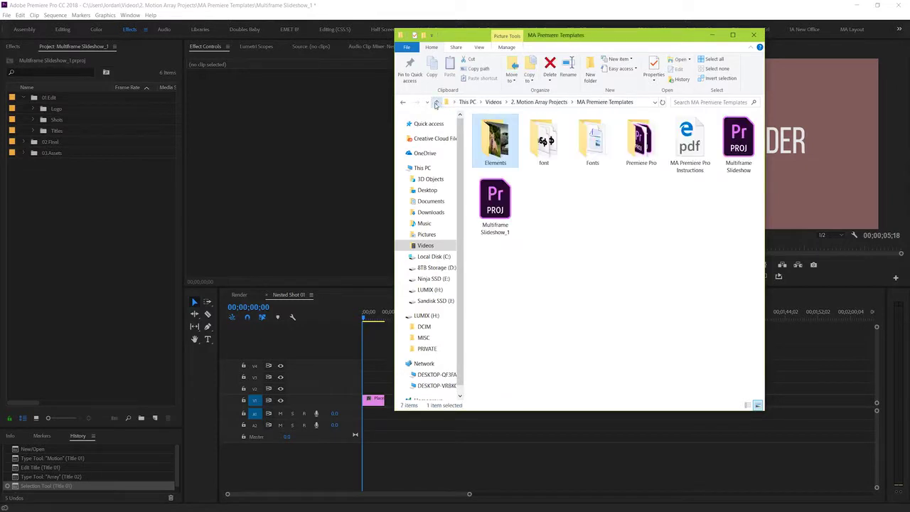
pyautogui.moveTo(498, 146); pyautogui.dragTo(78, 246)
# Layer alex-42193.jpg from the Elements bin on V2 above PLACEHOLDER in Nested Shot 01
pyautogui.click(245, 4)
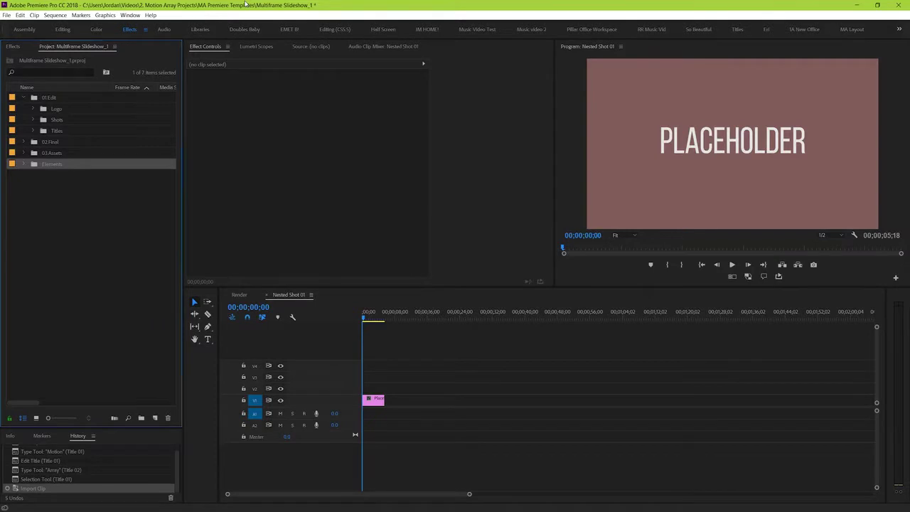
pyautogui.click(24, 163)
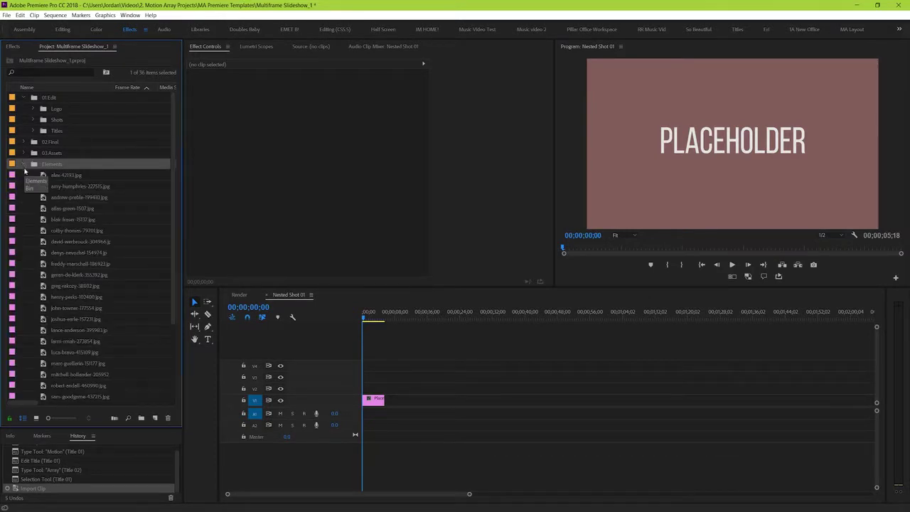
pyautogui.doubleClick(59, 175)
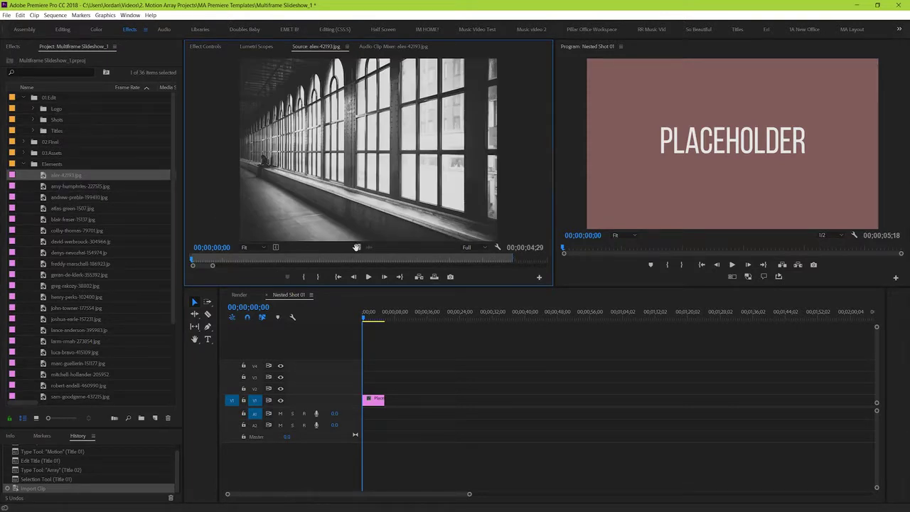
pyautogui.moveTo(356, 247); pyautogui.dragTo(350, 394)
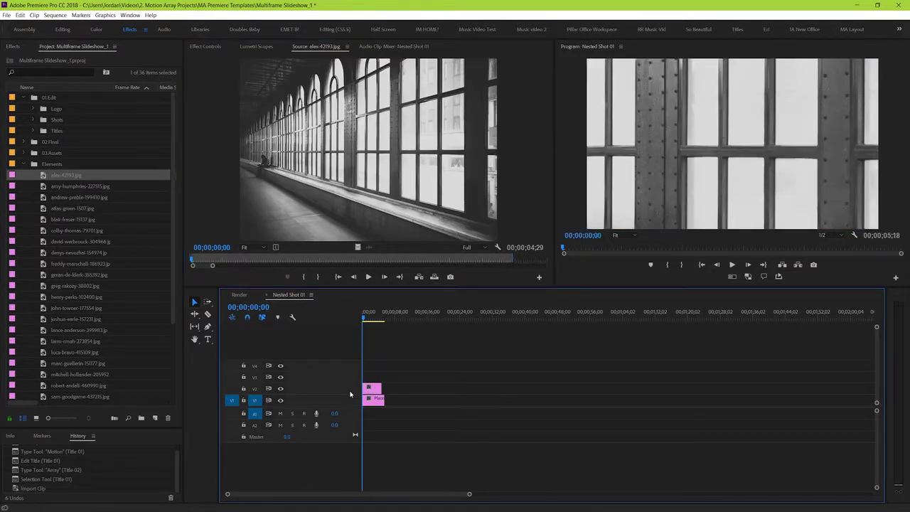
pyautogui.click(372, 388)
# Scale the hallway photo to 29%, check Render, and expand 02.Final
pyautogui.click(206, 47)
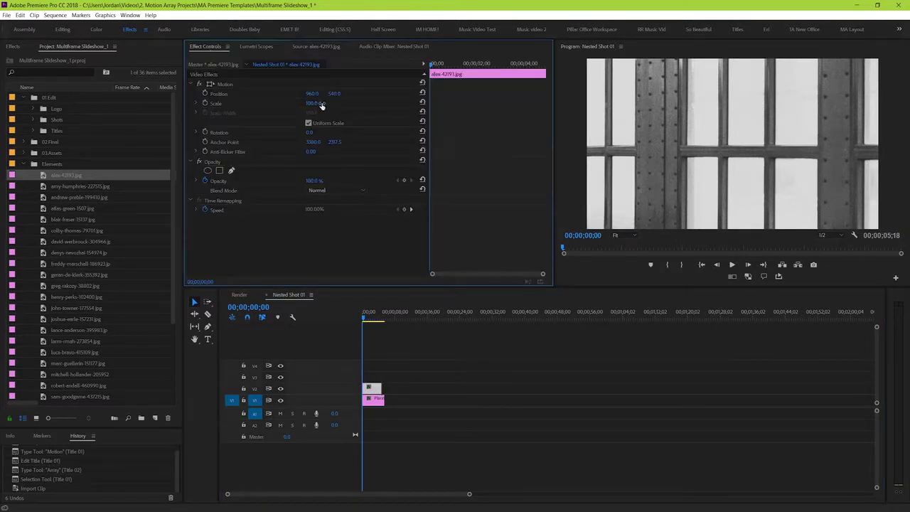
pyautogui.moveTo(312, 103)
pyautogui.mouseDown()
pyautogui.moveTo(261, 104)
pyautogui.moveTo(317, 103)
pyautogui.mouseUp()
pyautogui.write('29')
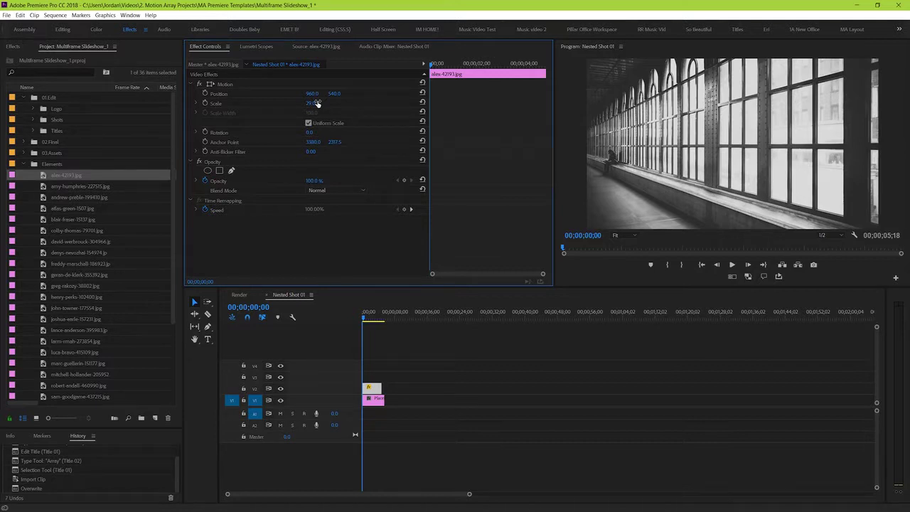
pyautogui.click(239, 295)
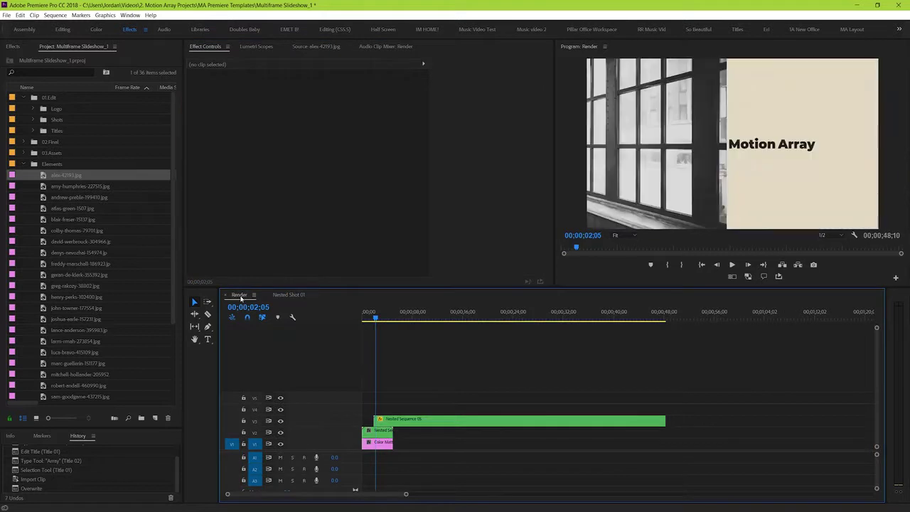
pyautogui.click(283, 296)
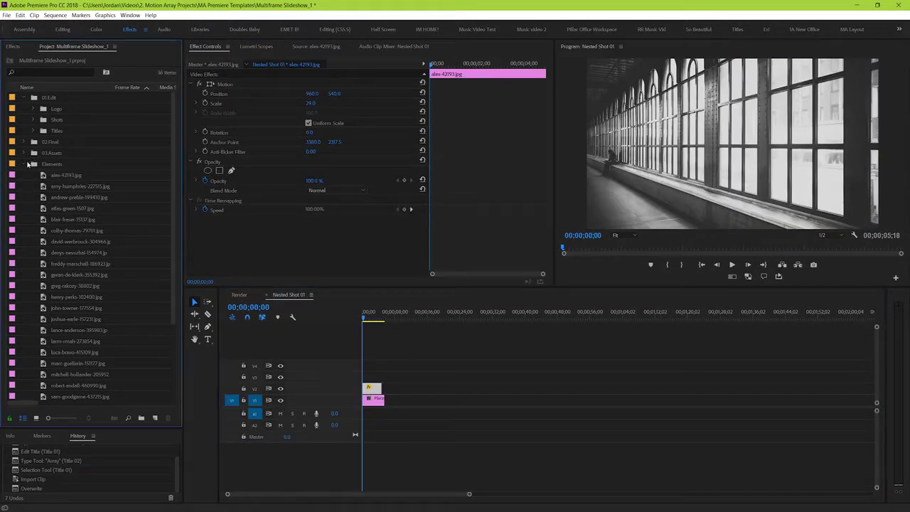
pyautogui.click(24, 164)
pyautogui.click(24, 142)
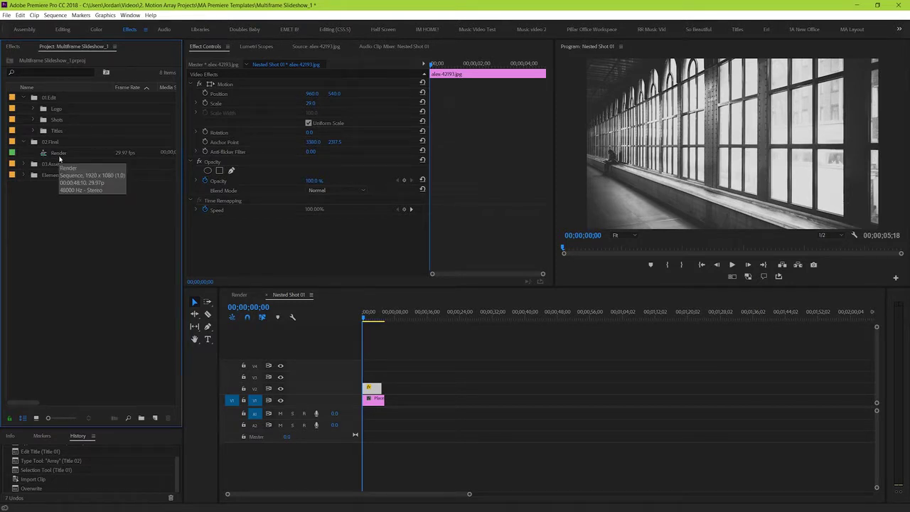
# Open Render and scrub to the PREMIUM TEMPLATE frame showing the hallway photo tile
pyautogui.doubleClick(59, 155)
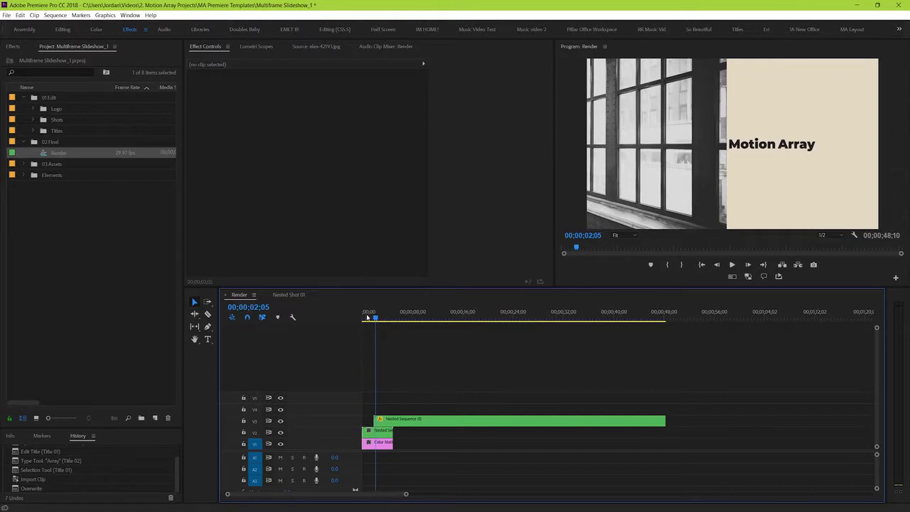
pyautogui.moveTo(375, 318); pyautogui.dragTo(384, 324)
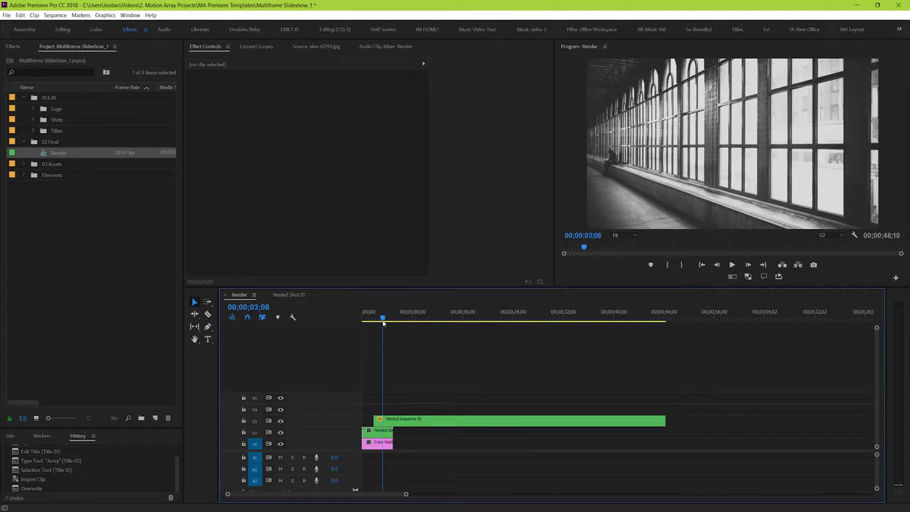
pyautogui.moveTo(383, 323)
pyautogui.mouseDown()
pyautogui.moveTo(374, 322)
pyautogui.moveTo(406, 321)
pyautogui.moveTo(392, 326)
pyautogui.mouseUp()
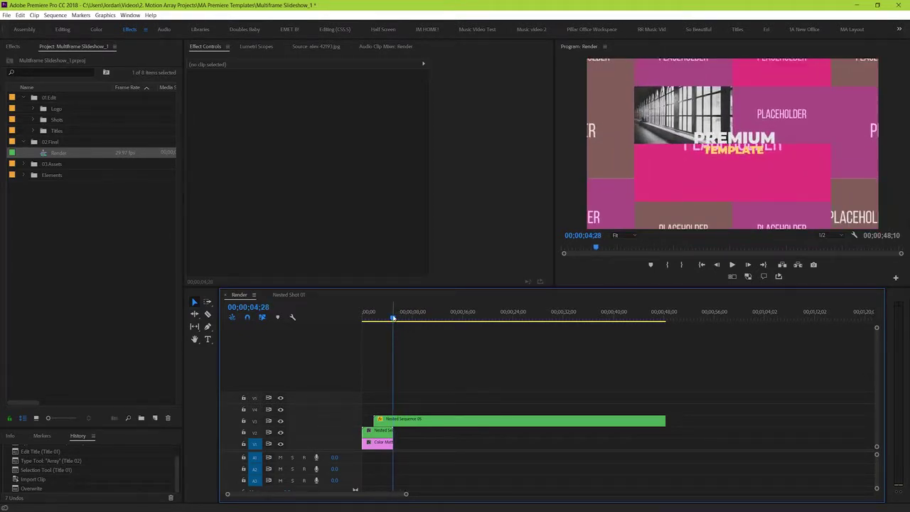
# Expand the Shots bin and open Nested Shots 02 through 06 as timelines, returning to Nested Shot 02
pyautogui.click(30, 120)
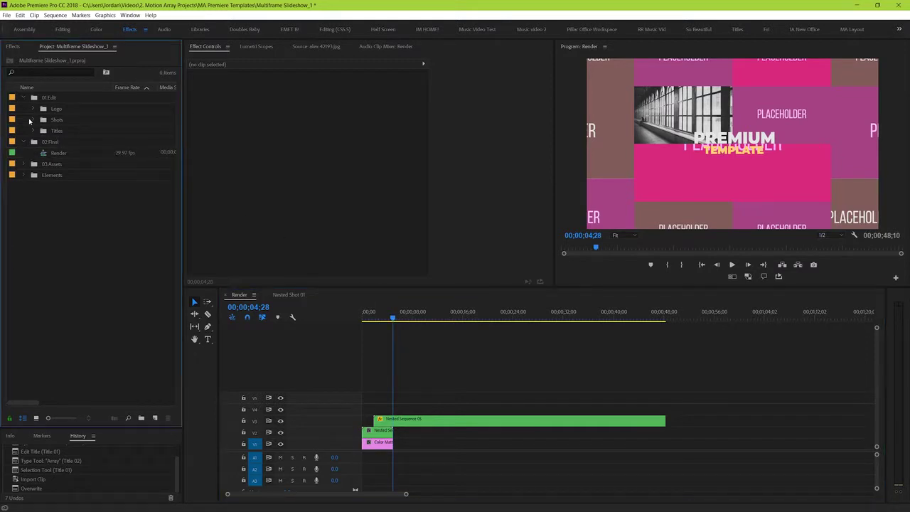
pyautogui.click(33, 120)
pyautogui.doubleClick(57, 143)
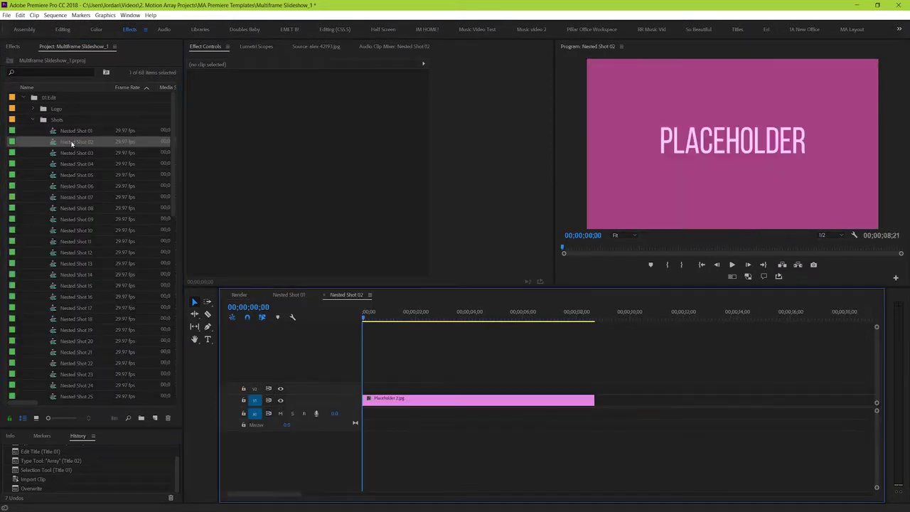
pyautogui.doubleClick(75, 164)
pyautogui.doubleClick(79, 186)
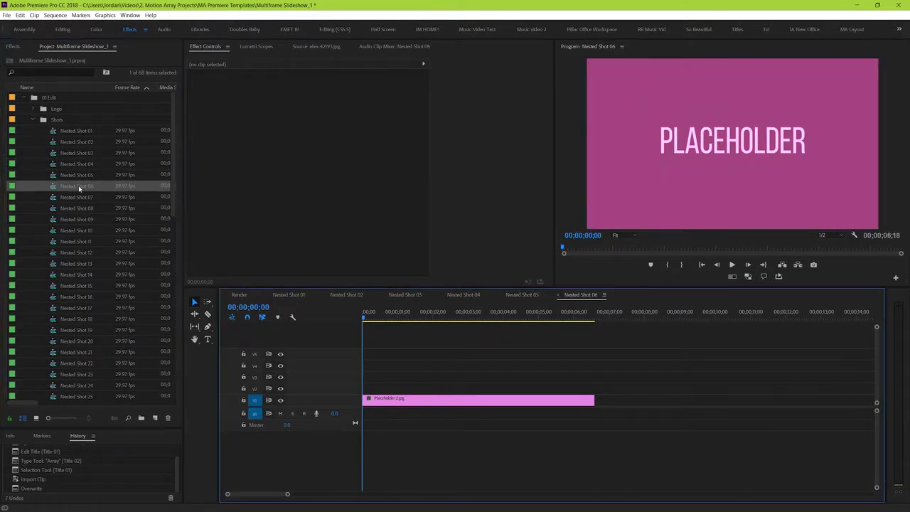
pyautogui.click(346, 294)
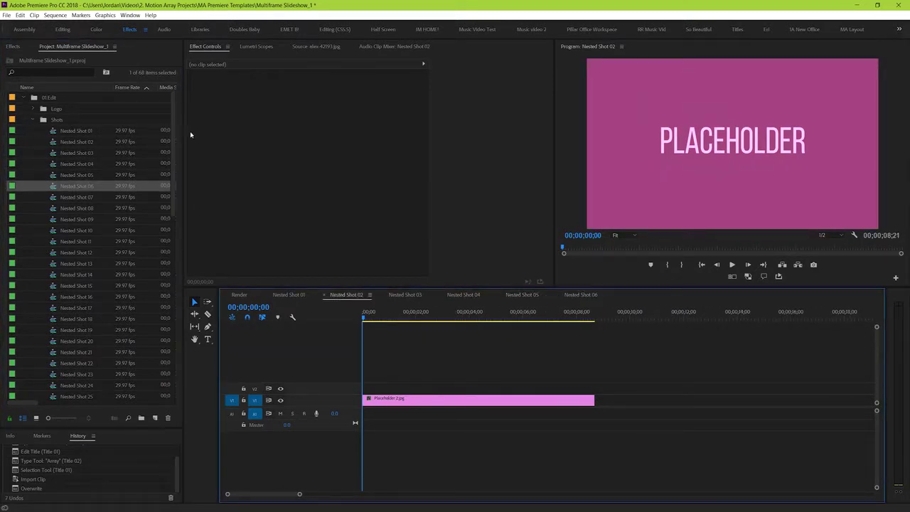
# Place the starfish photo from Elements on V2 over Nested Shot 02's placeholder, extended to its end
pyautogui.moveTo(173, 152); pyautogui.dragTo(170, 368)
pyautogui.click(24, 386)
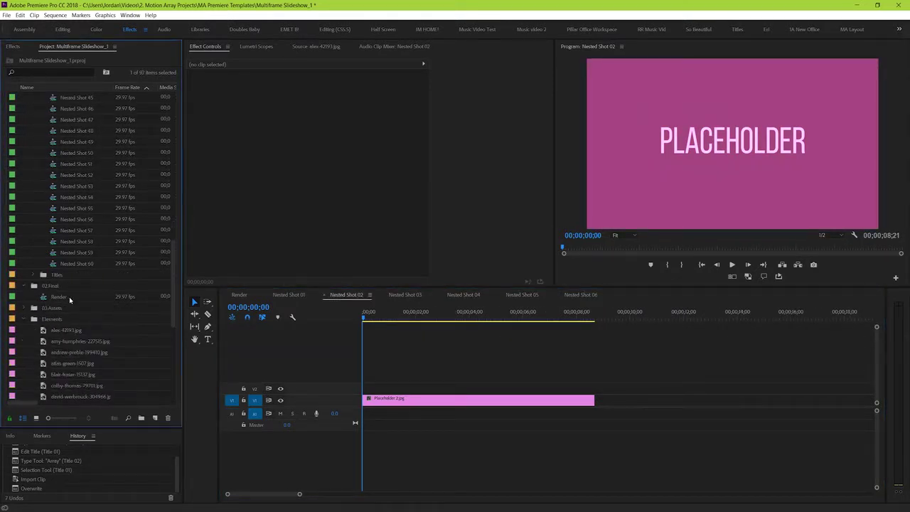
pyautogui.scroll(-5, 71, 284)
pyautogui.click(69, 223)
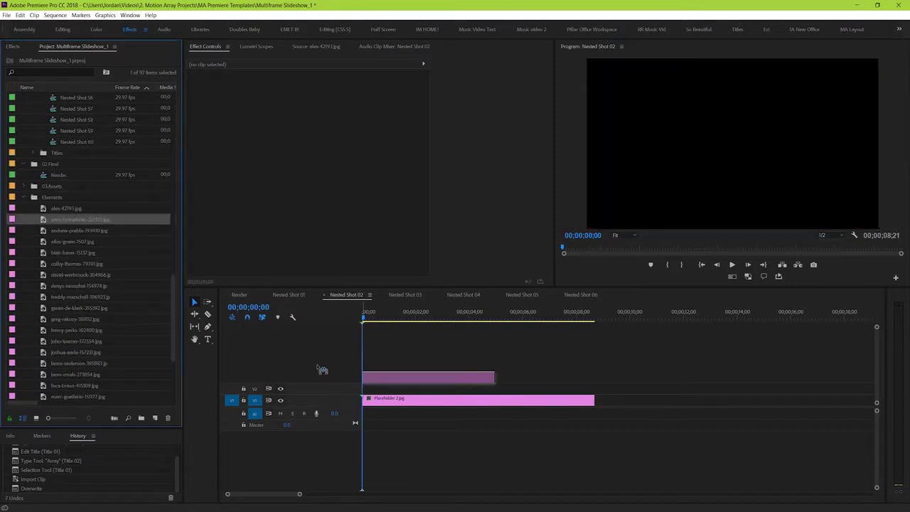
pyautogui.moveTo(69, 223); pyautogui.dragTo(306, 385)
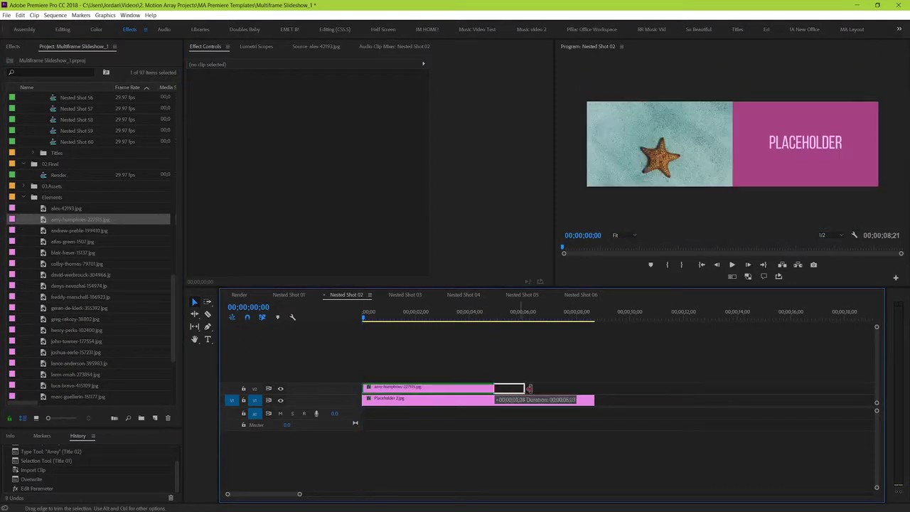
pyautogui.moveTo(492, 388); pyautogui.dragTo(595, 388)
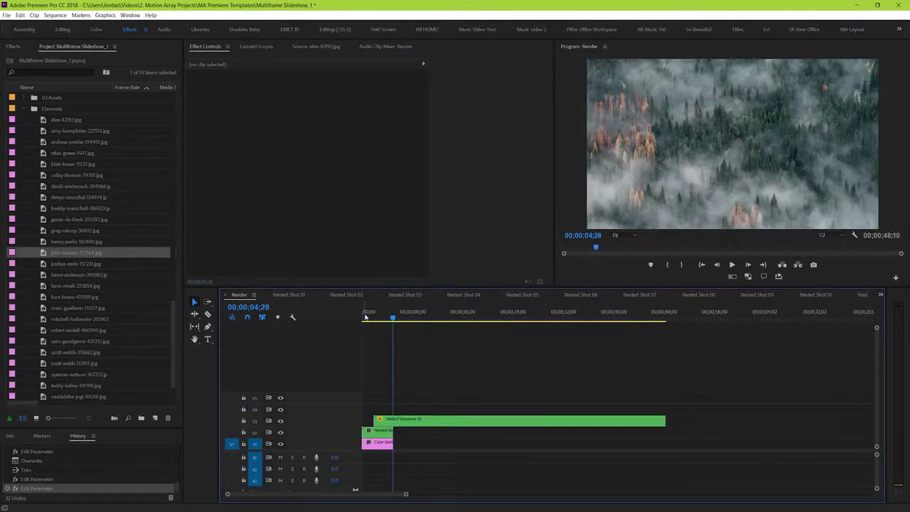
# Scrub the Render sequence to review the photo collage, then open Nested Shot 14
pyautogui.moveTo(390, 317)
pyautogui.mouseDown()
pyautogui.moveTo(382, 320)
pyautogui.moveTo(409, 327)
pyautogui.mouseUp()
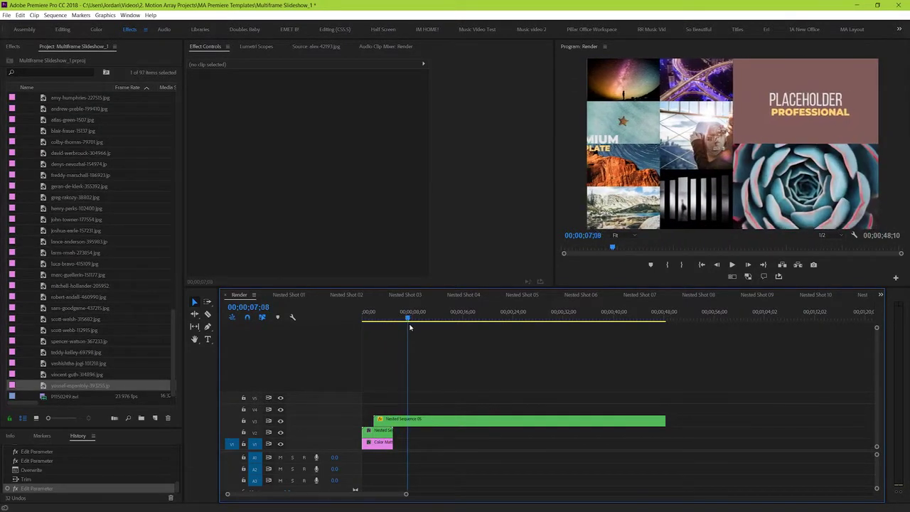
pyautogui.moveTo(173, 326)
pyautogui.mouseDown()
pyautogui.moveTo(184, 169)
pyautogui.moveTo(169, 333)
pyautogui.mouseUp()
pyautogui.doubleClick(114, 153)
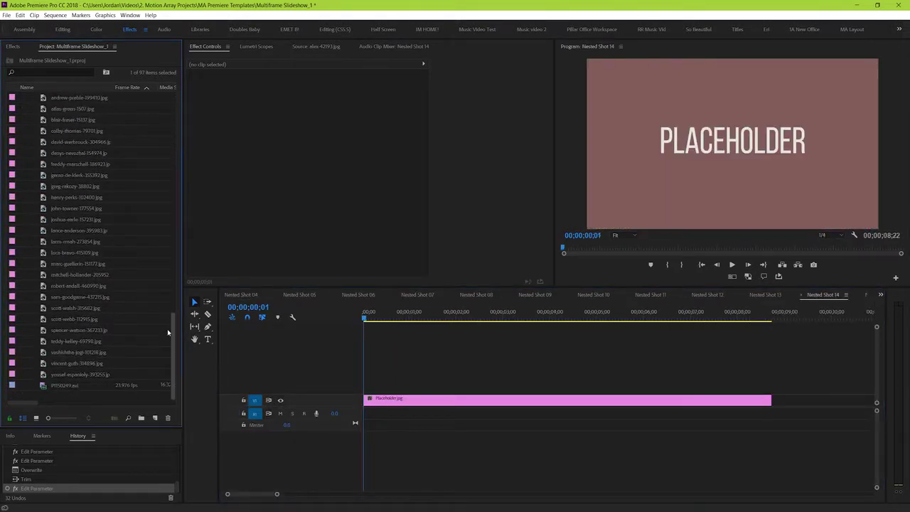
# Preview P1150249.avi, place it on V2 above Nested Shot 14's placeholder, and return to Render
pyautogui.doubleClick(59, 388)
pyautogui.press('space')
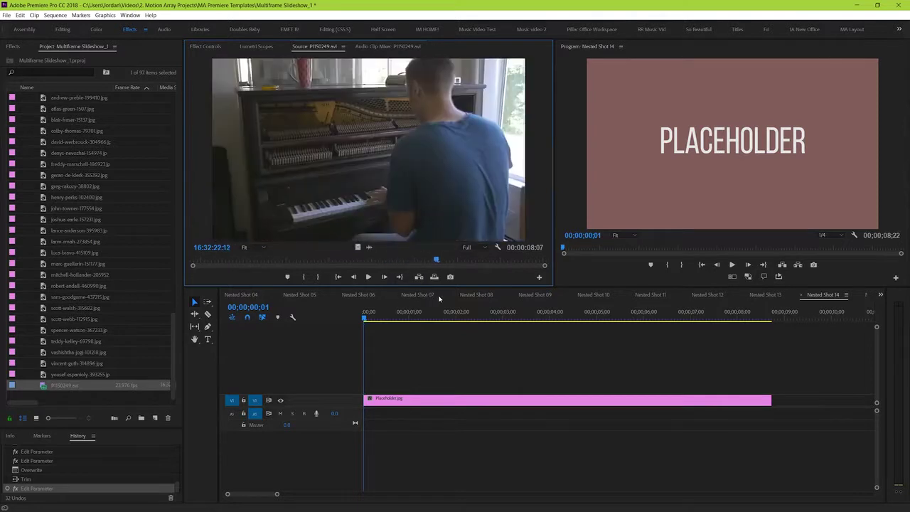
pyautogui.press('space')
pyautogui.moveTo(358, 246); pyautogui.dragTo(346, 367)
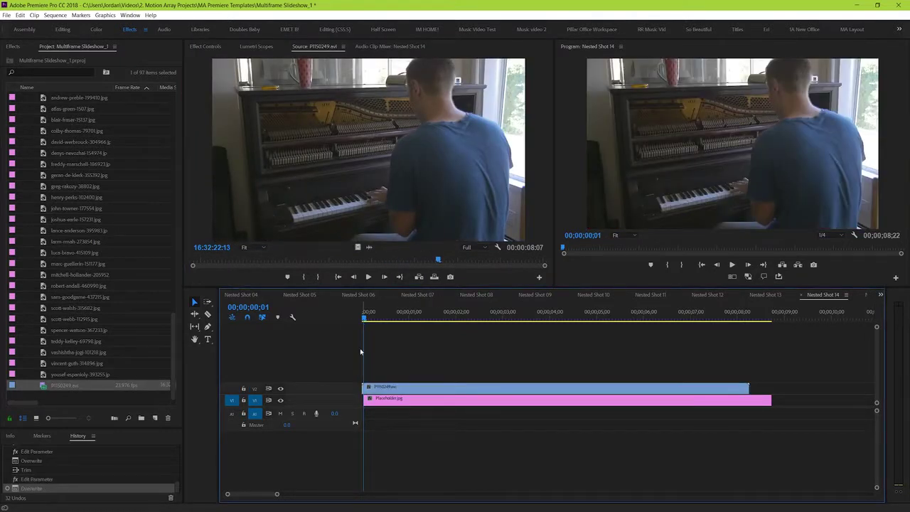
pyautogui.click(881, 295)
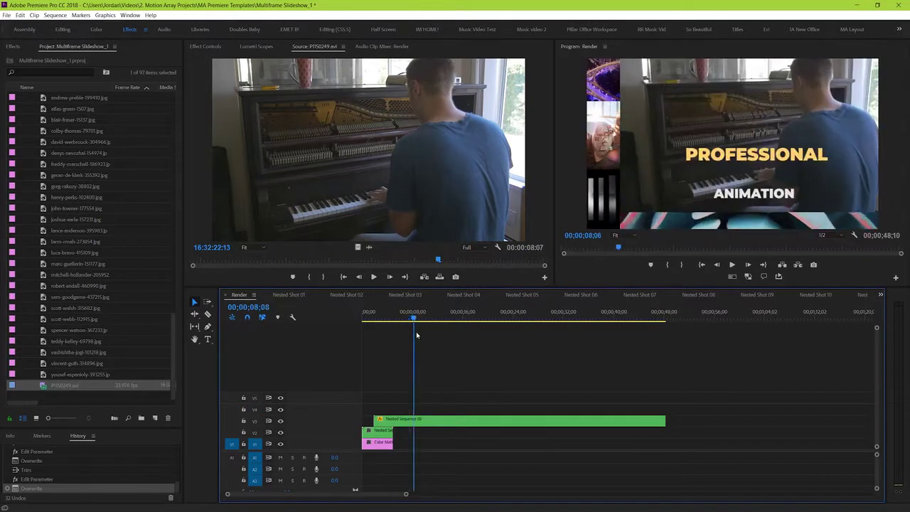
# Play and scrub Render to check the piano footage behind PROFESSIONAL ANIMATION, then open File menu
pyautogui.press('space')
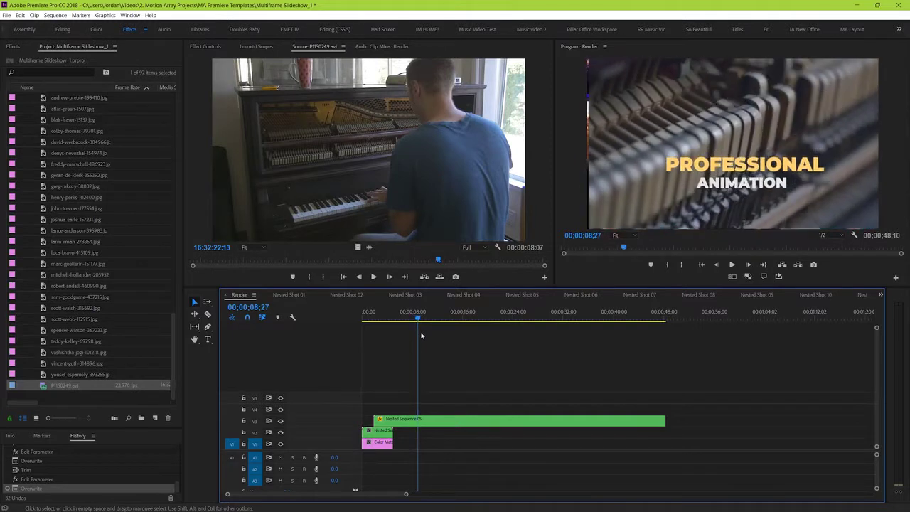
pyautogui.moveTo(421, 336); pyautogui.dragTo(413, 334)
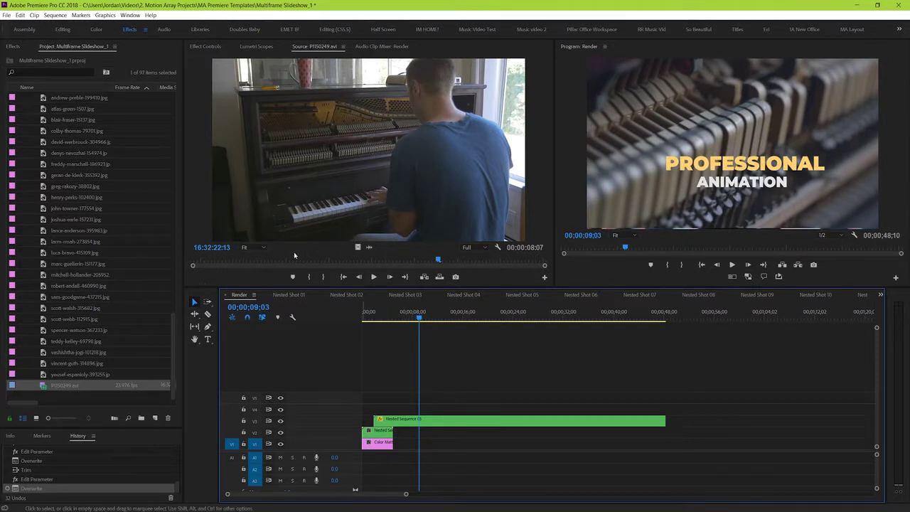
pyautogui.click(7, 15)
pyautogui.moveTo(29, 52)
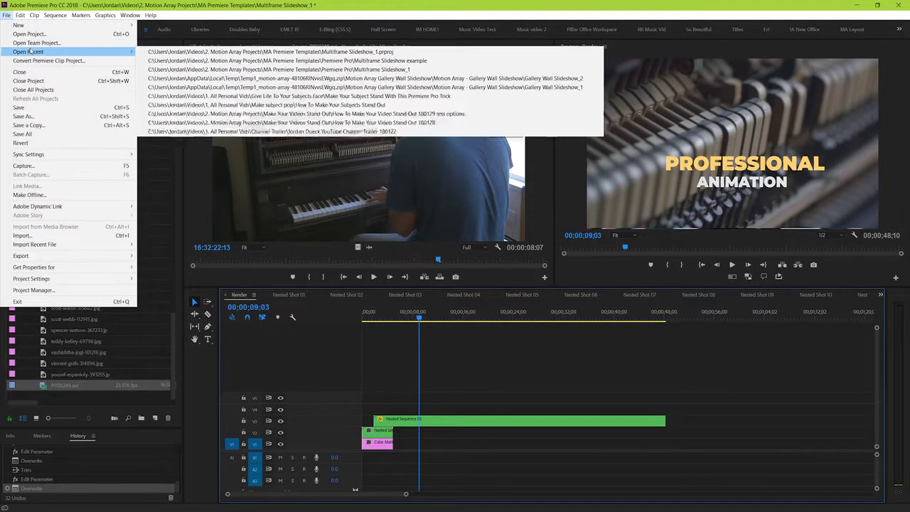
# Open the How To Make Your Video Stand Out project, dock the slideshow panel, and show Sequence 01
pyautogui.click(185, 114)
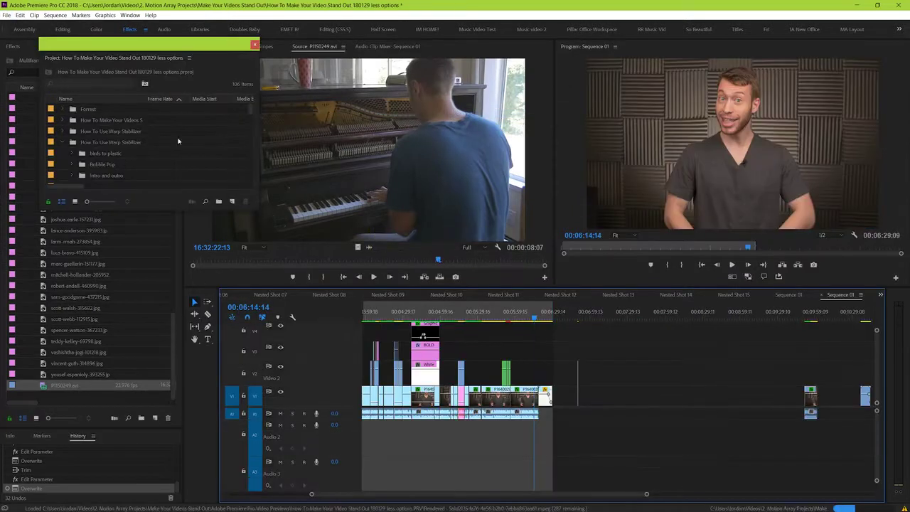
pyautogui.moveTo(95, 59); pyautogui.dragTo(100, 71)
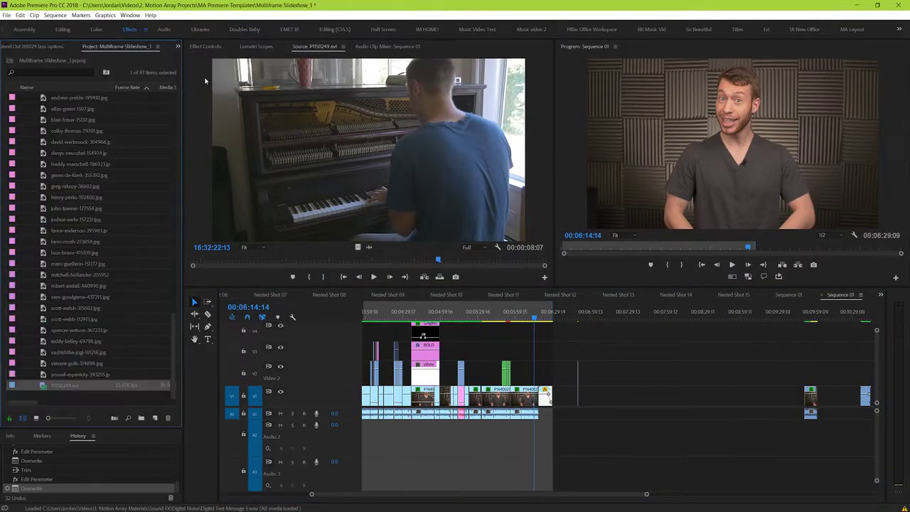
pyautogui.click(881, 294)
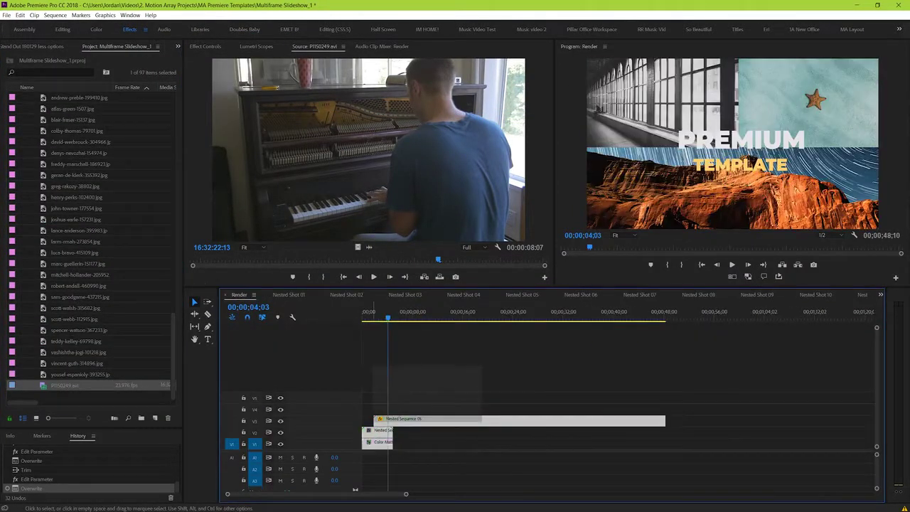
pyautogui.click(881, 296)
pyautogui.click(857, 479)
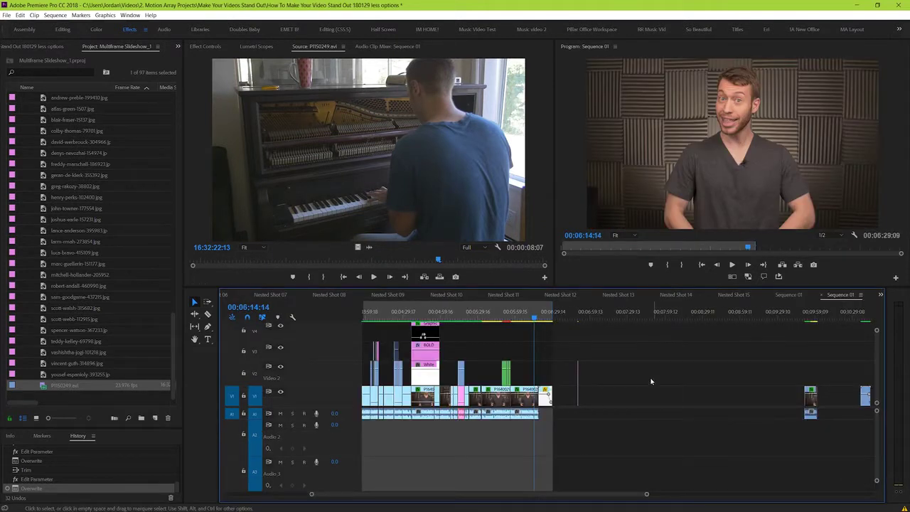
# Paste the slideshow nested sequence at 7:05 in Sequence 01, then zoom in to preview it
pyautogui.click(600, 314)
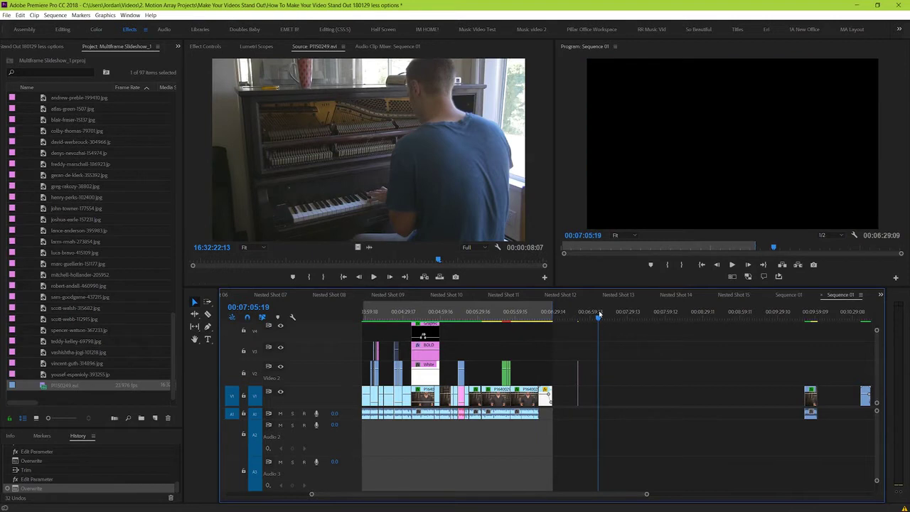
pyautogui.hotkey('ctrl', 'v')
pyautogui.click(600, 313)
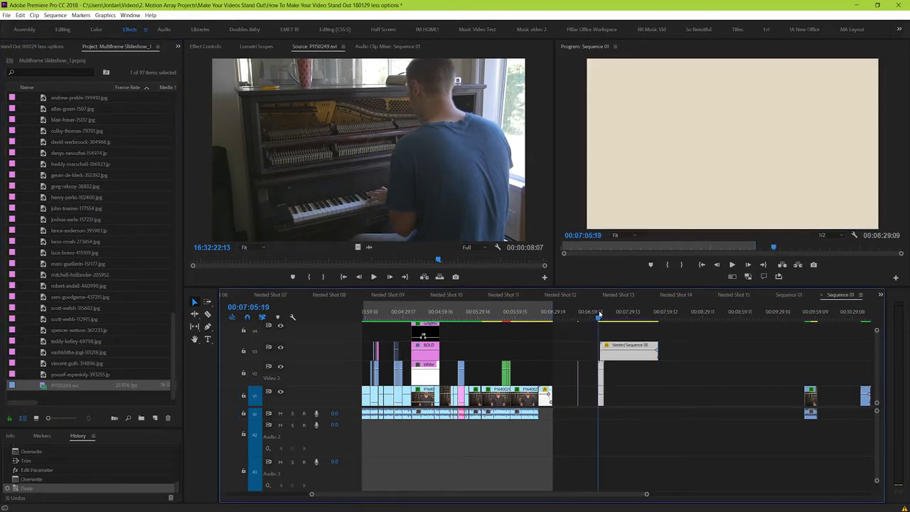
pyautogui.press('=')
pyautogui.moveTo(619, 317); pyautogui.dragTo(621, 319)
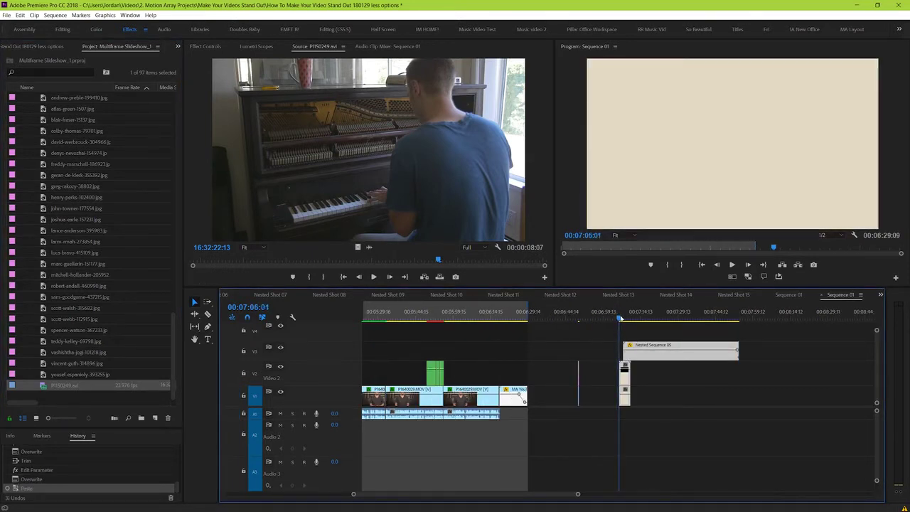